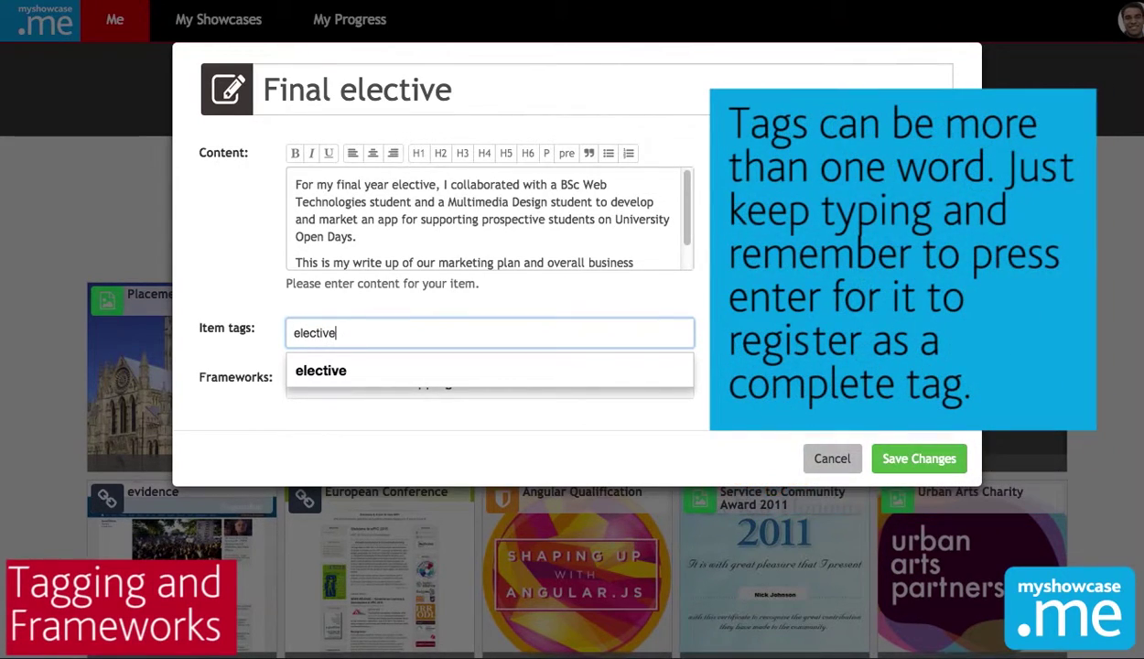
- Finish the 'elective' tag and add 'degree-final-year' as a second tag on the Final elective item
key(Return)
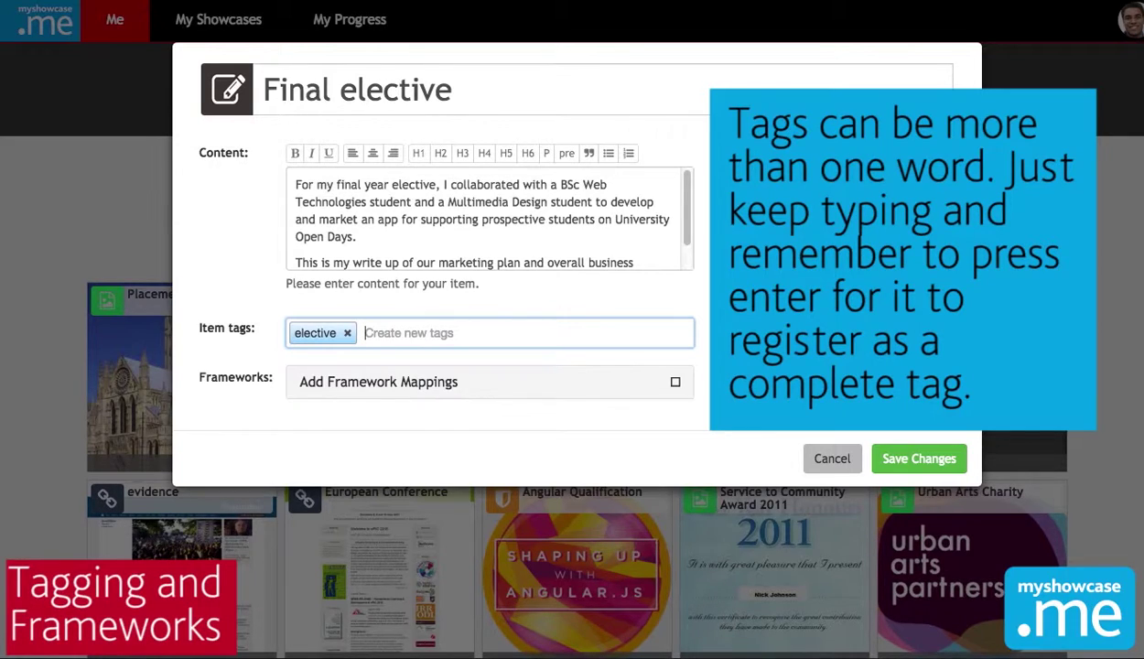
text(degree f)
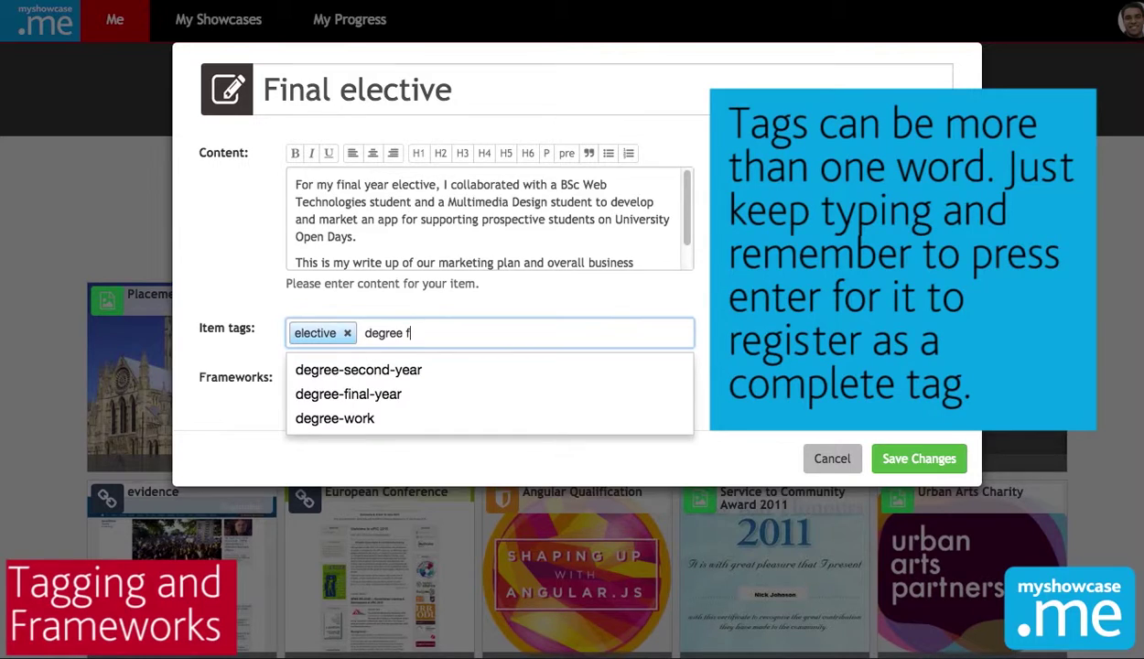
text(inal year)
key(Return)
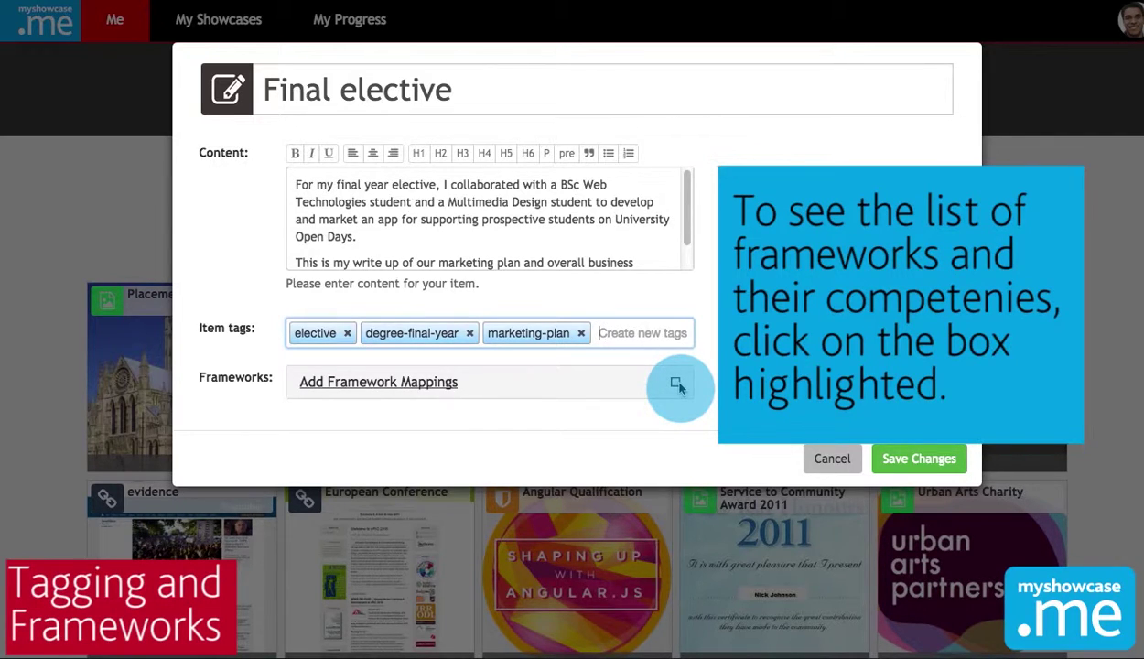
- Map Final elective to the Academic skills framework's Assessment competency and save the item
click(677, 384)
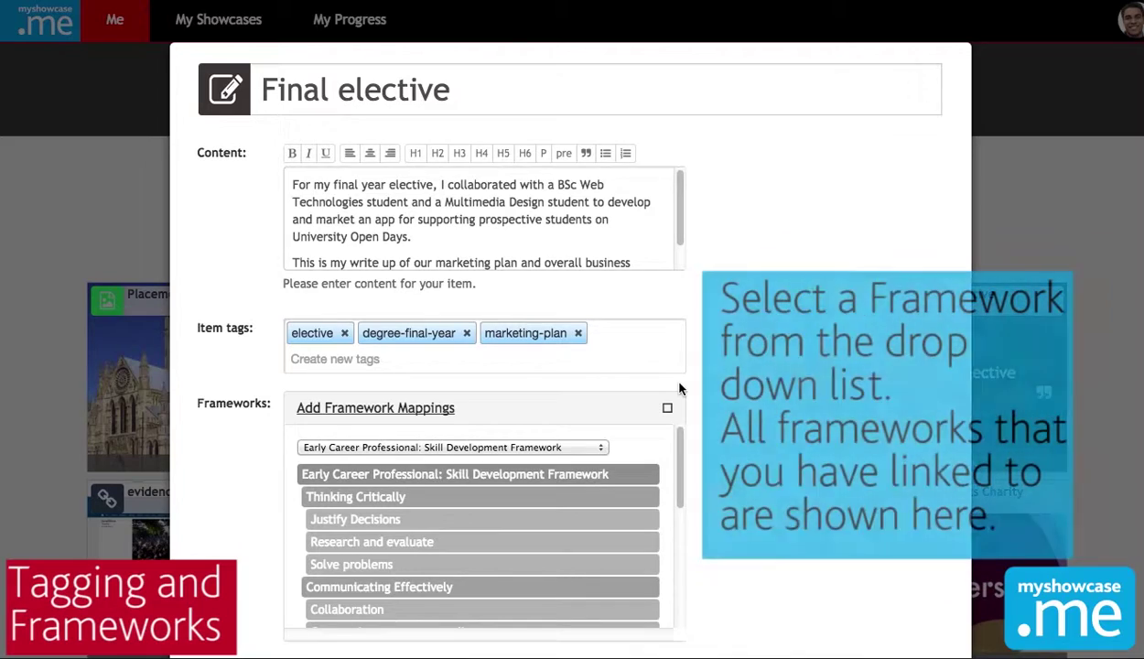
click(599, 450)
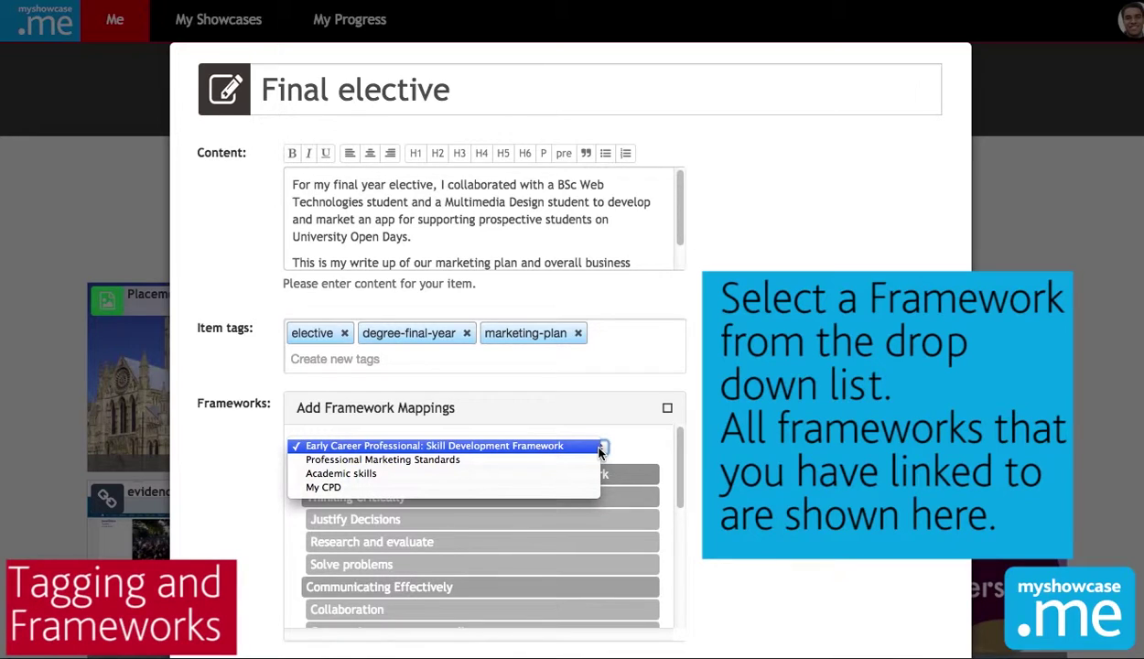
click(562, 477)
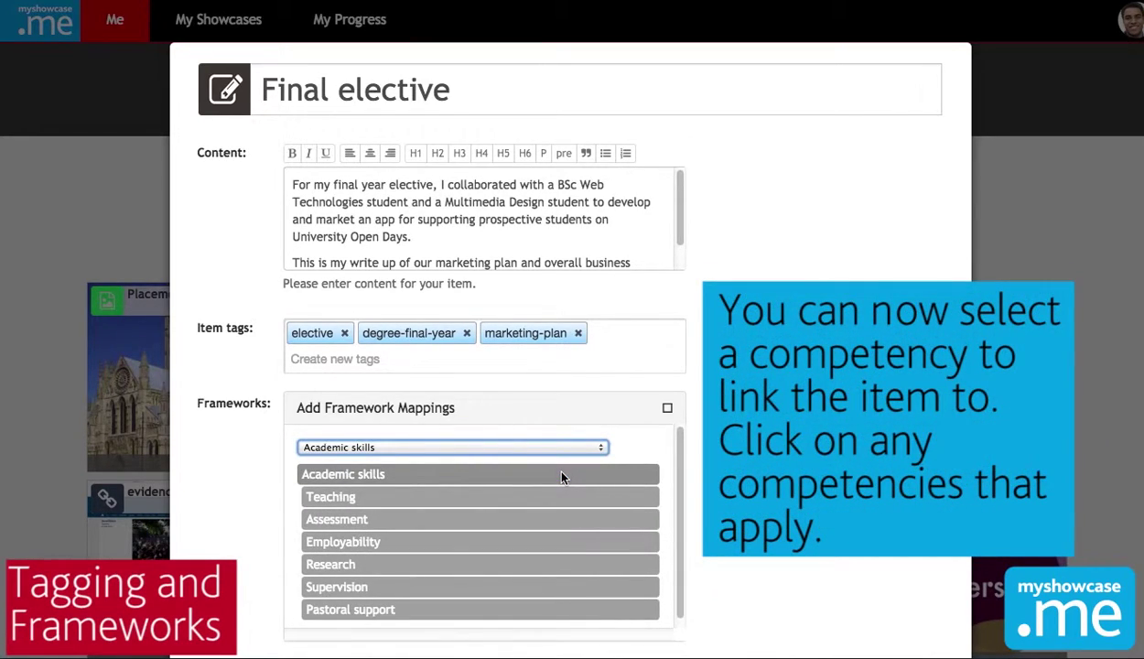
click(541, 522)
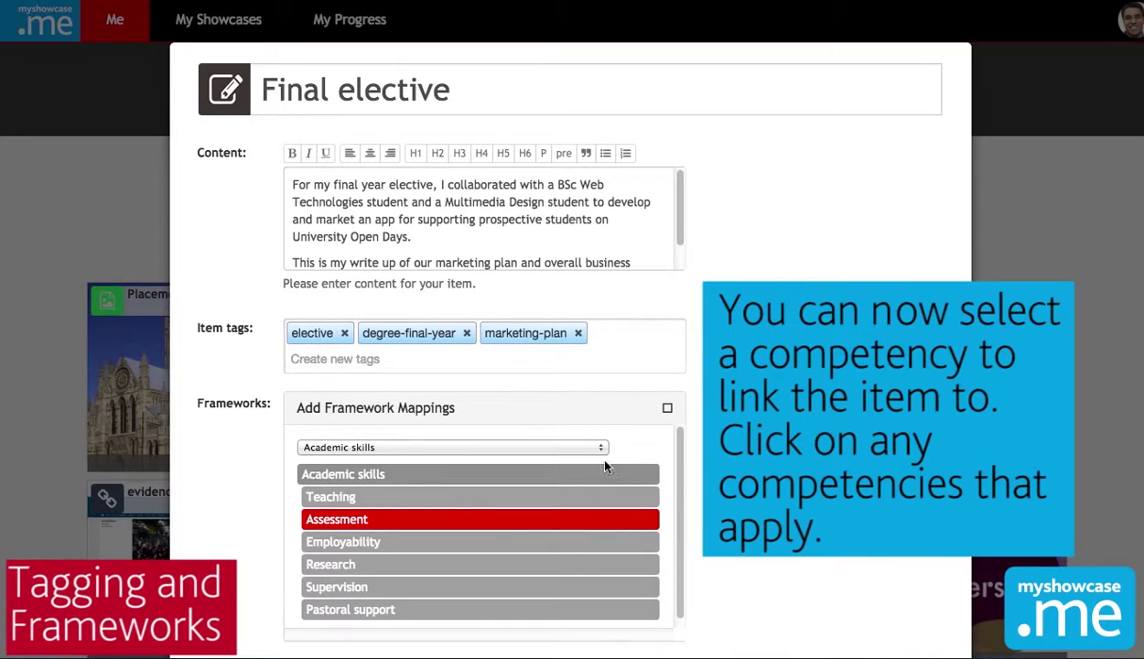
click(666, 410)
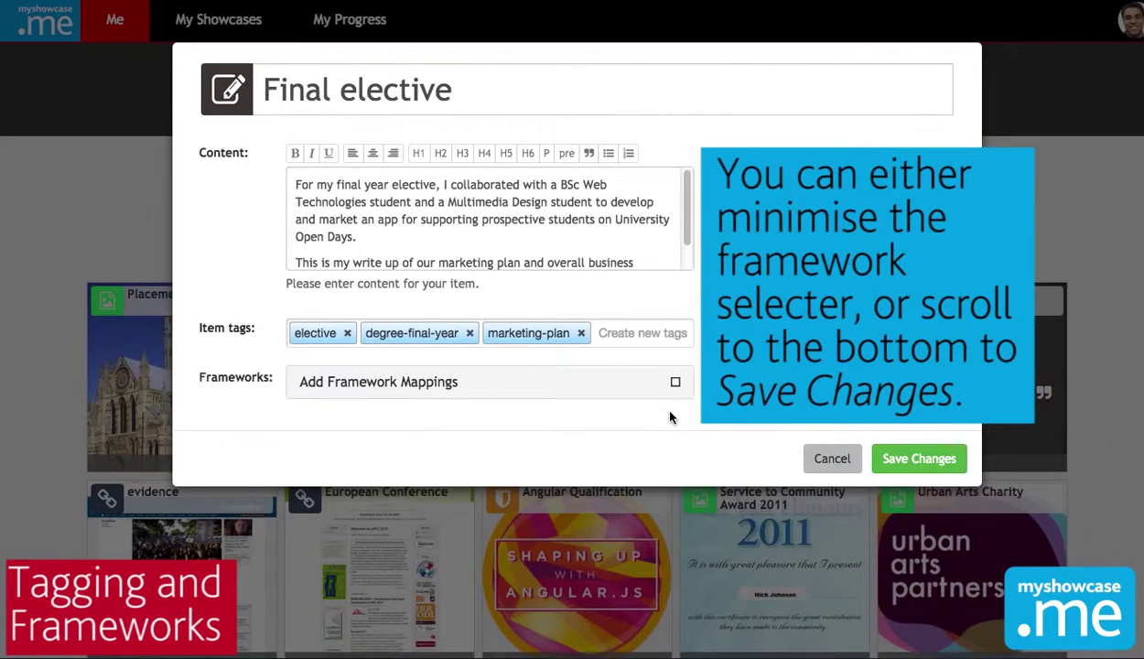
click(909, 459)
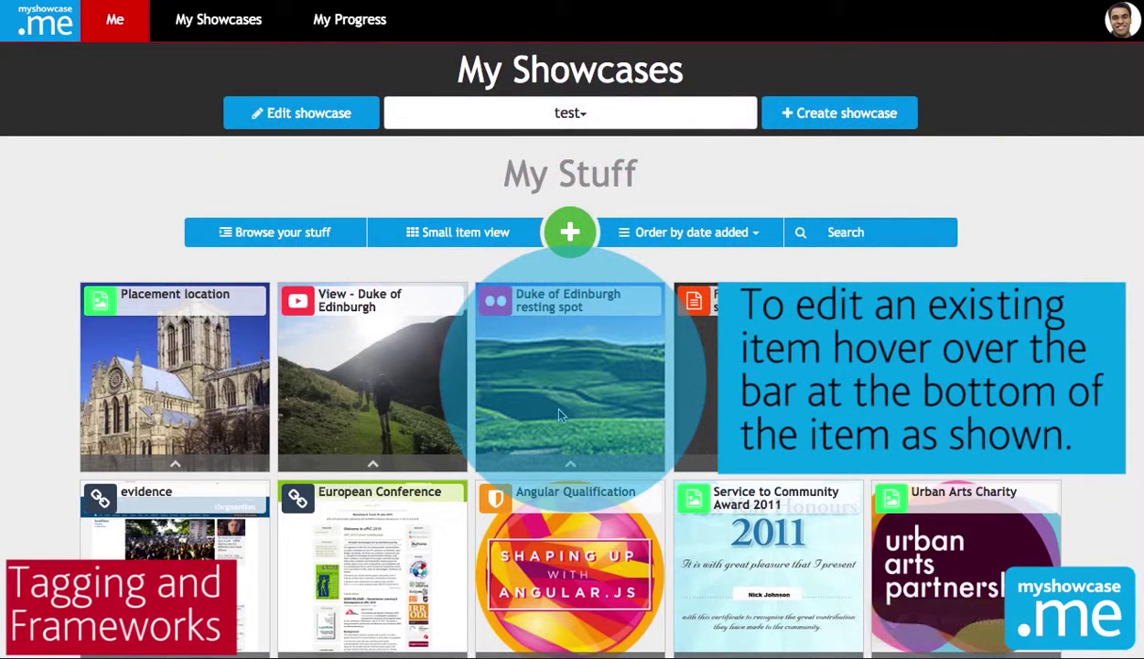
mouse_move(572, 462)
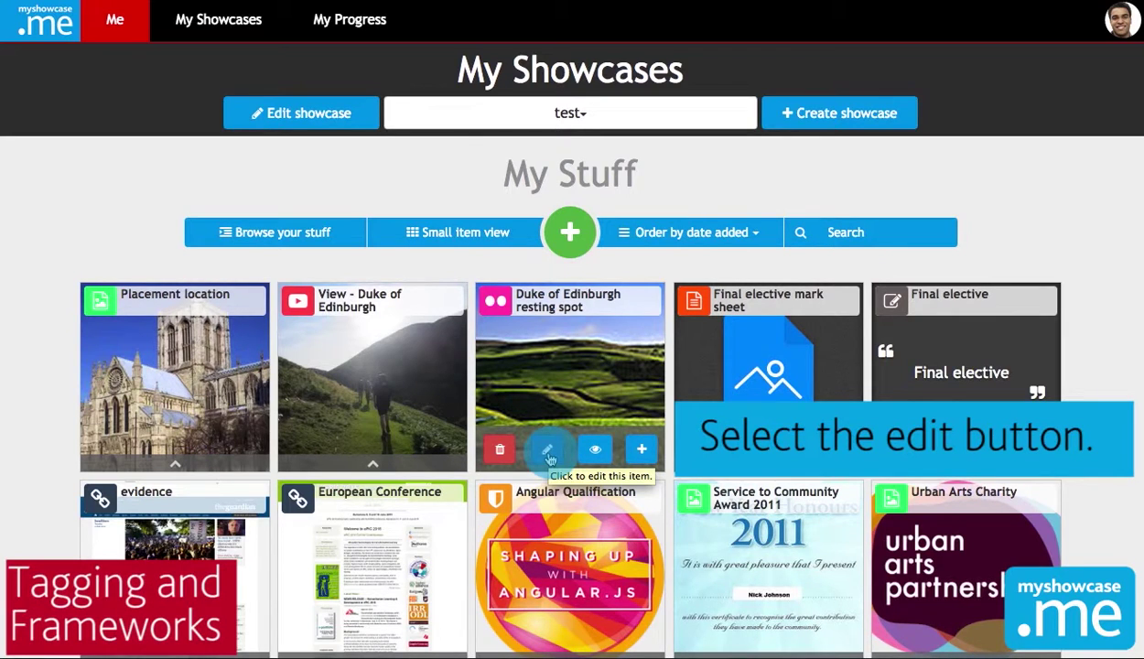
- Edit the Duke of Edinburgh resting spot photo and add the tag 'duke-of-edinburgh'
click(548, 449)
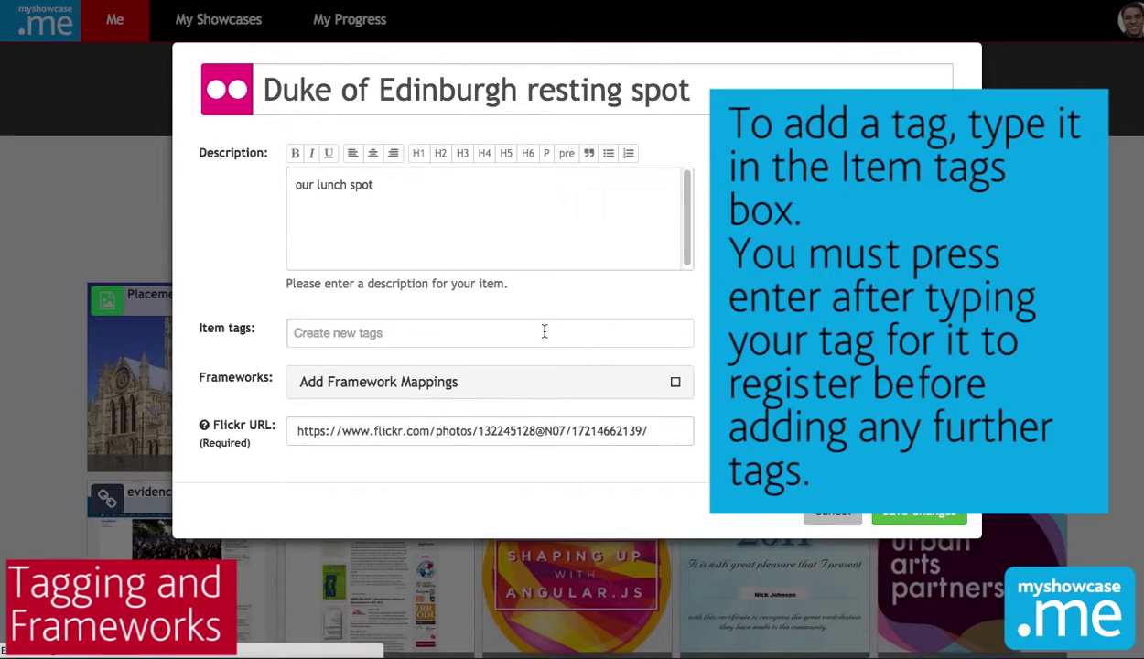
click(544, 331)
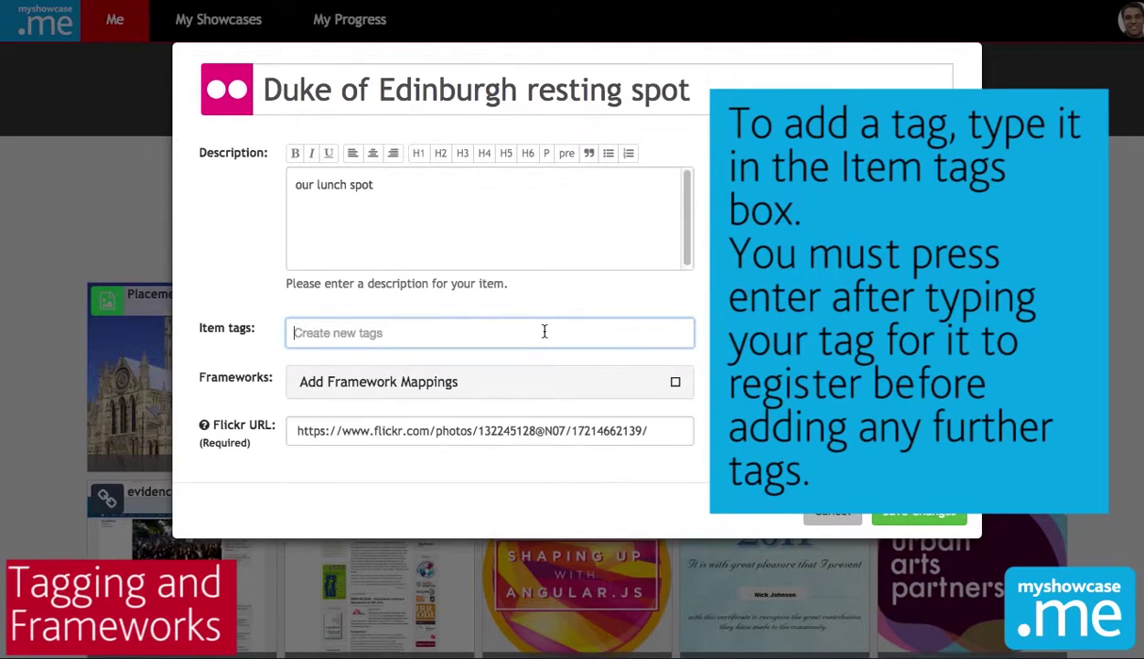
text(duke o)
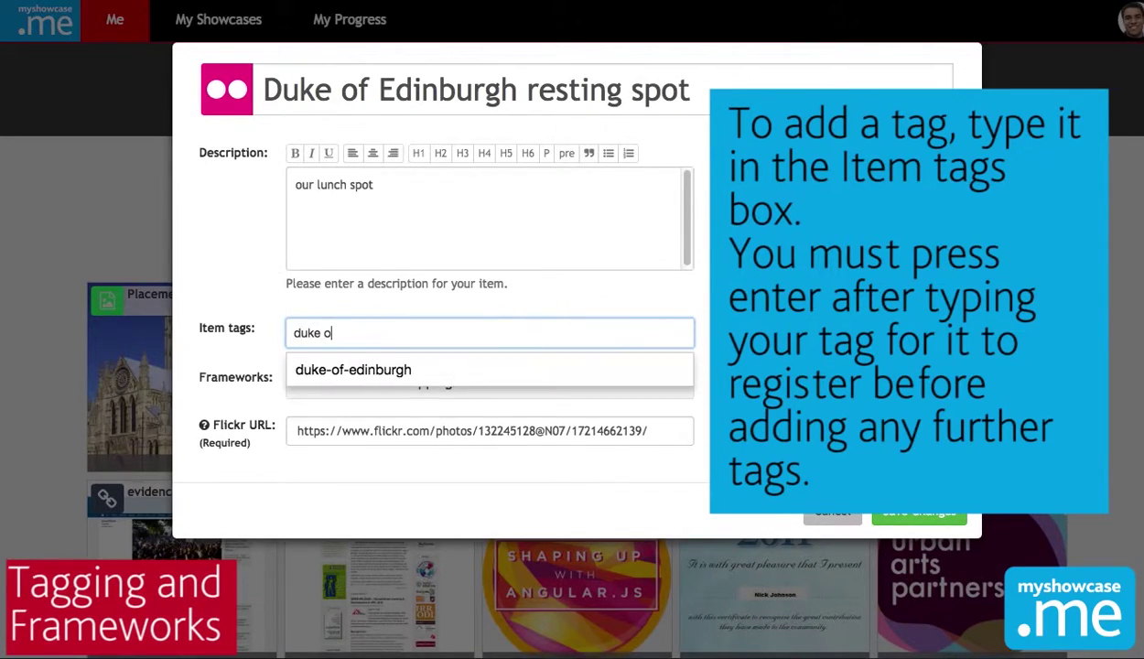
text(f edinburgh)
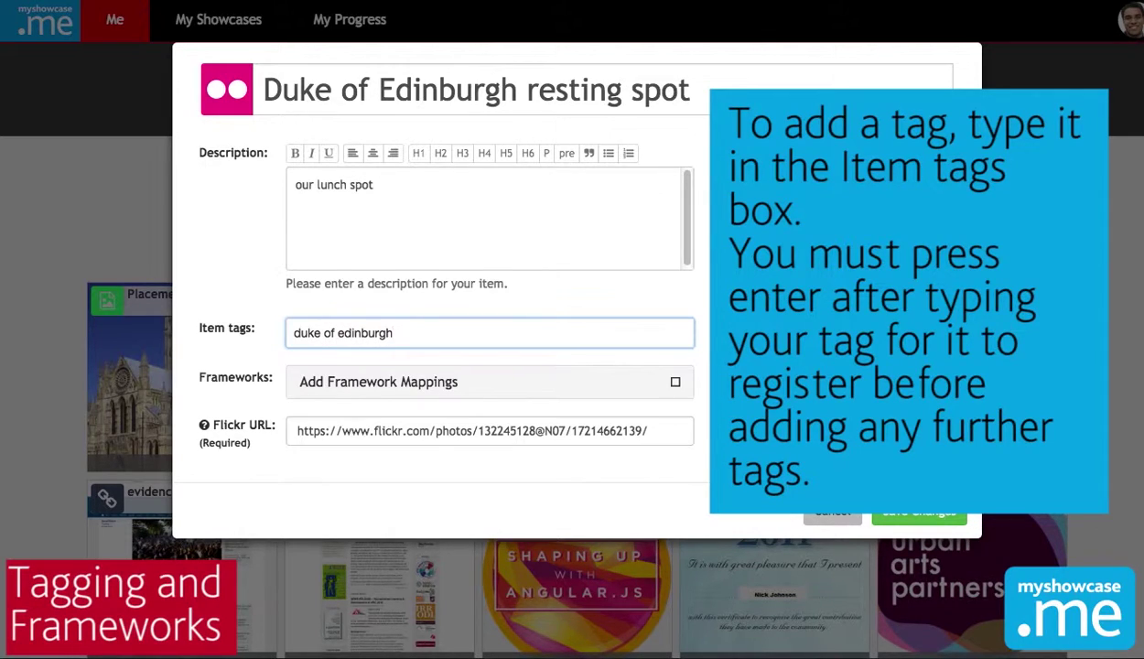
key(Return)
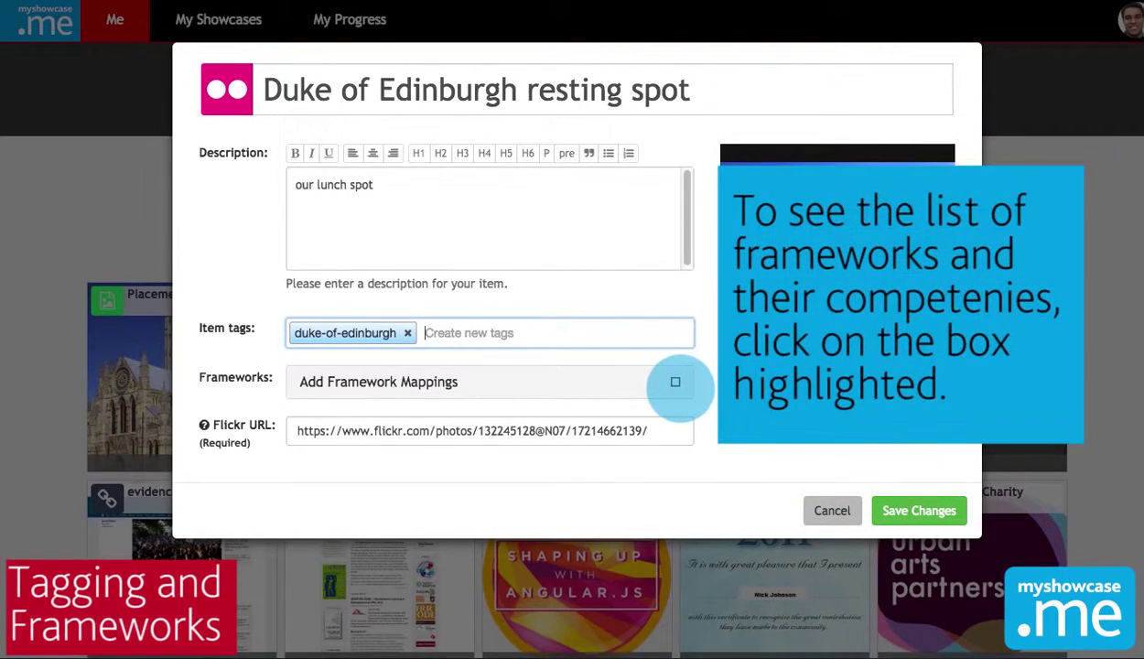
- Map the resting spot photo to Academic skills Assessment and Supervision, then save it
click(675, 382)
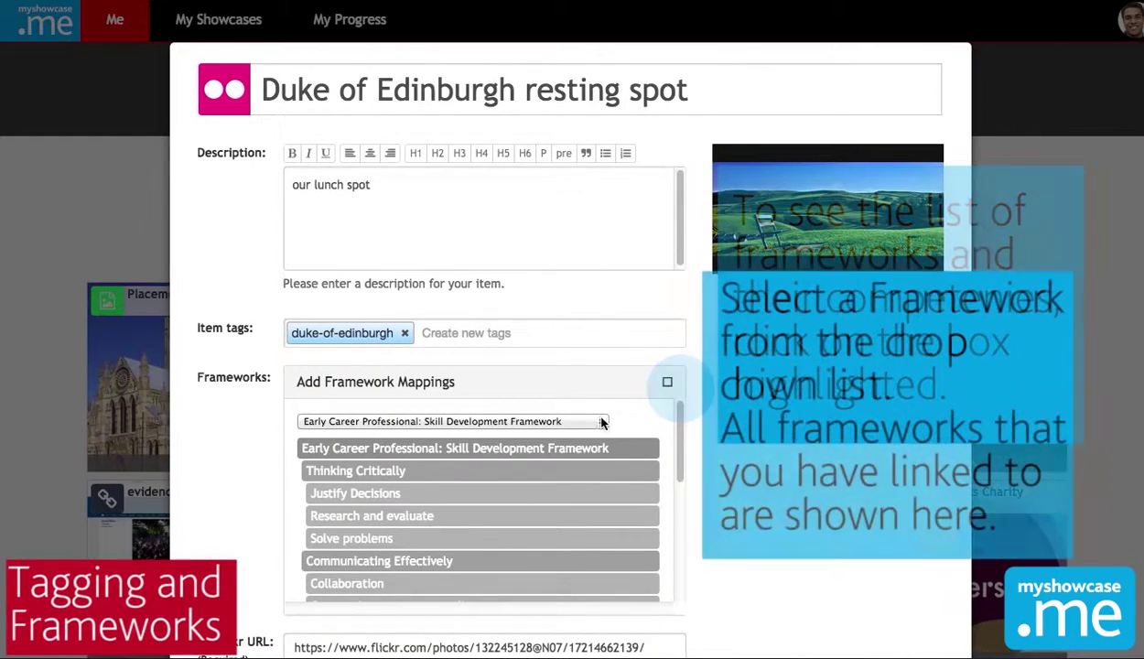
click(599, 421)
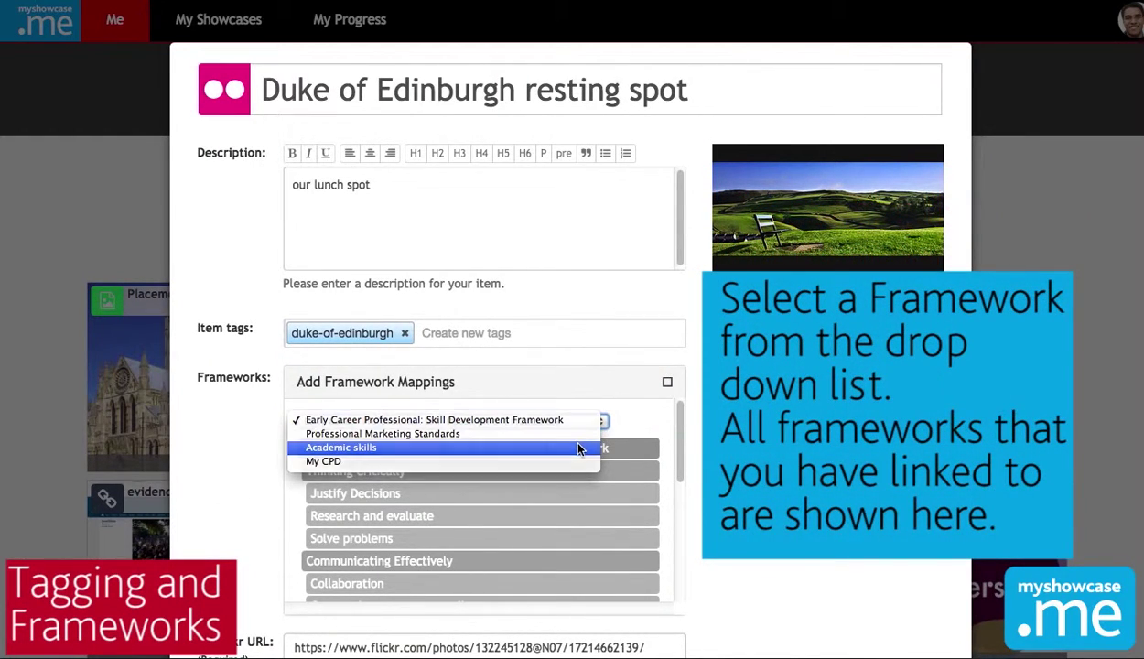
click(582, 448)
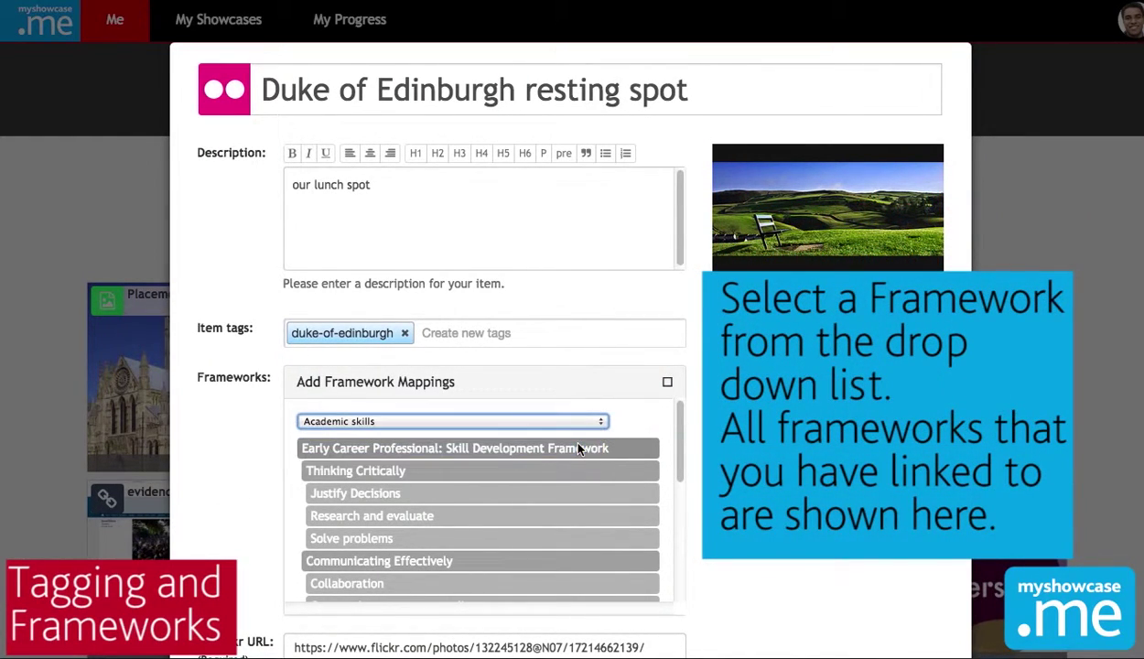
click(564, 494)
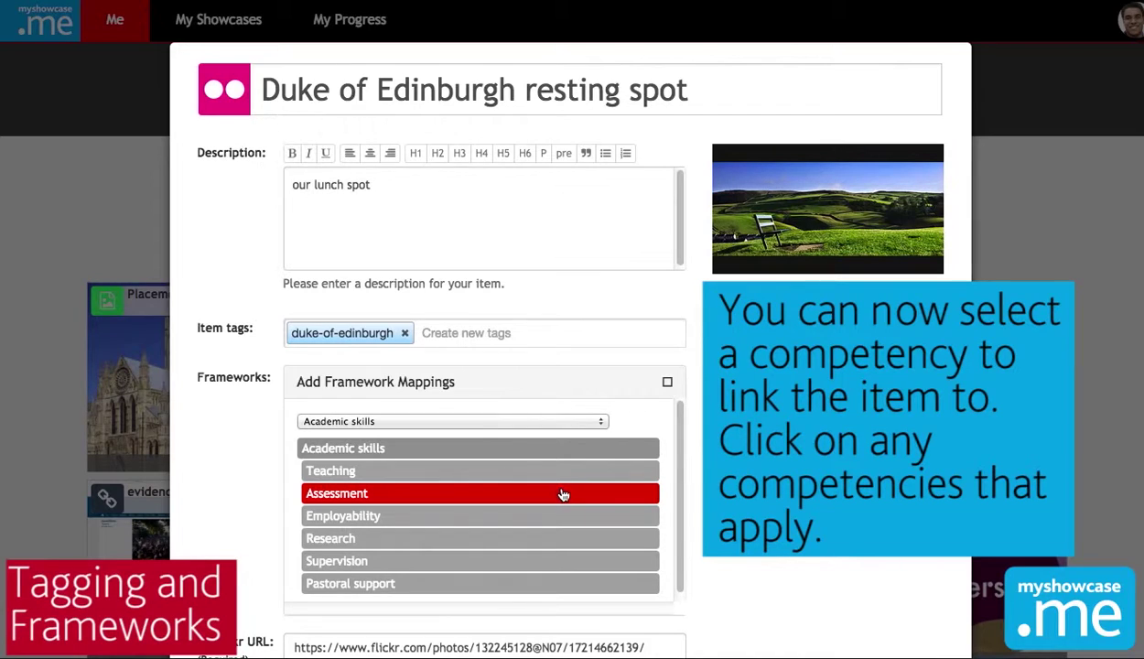
click(556, 564)
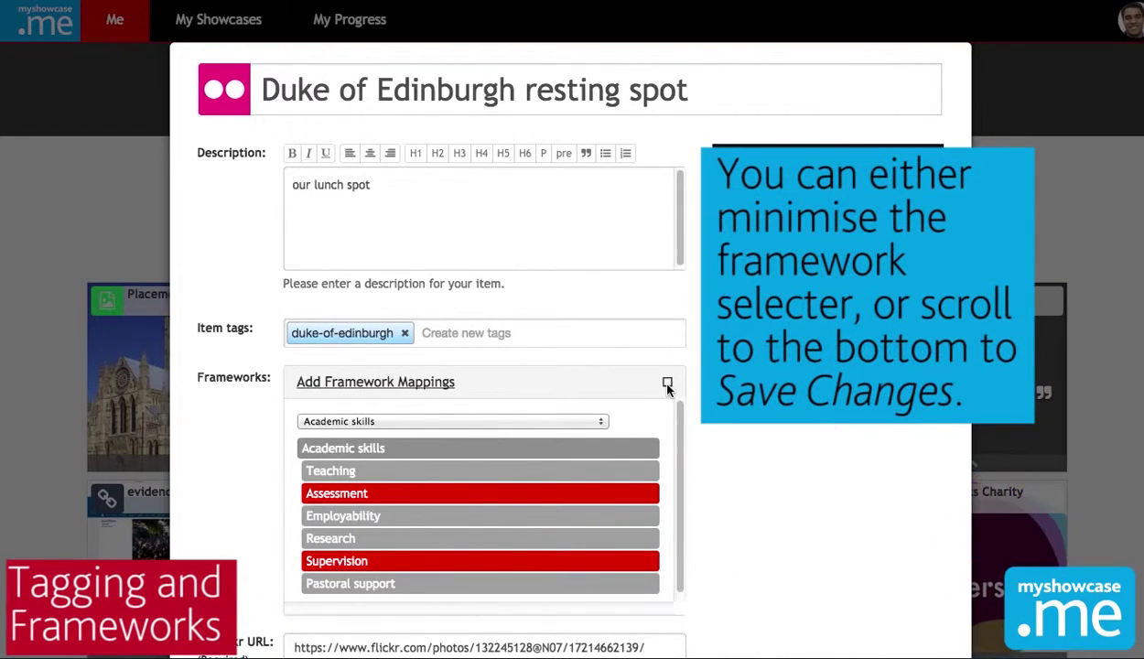
click(667, 385)
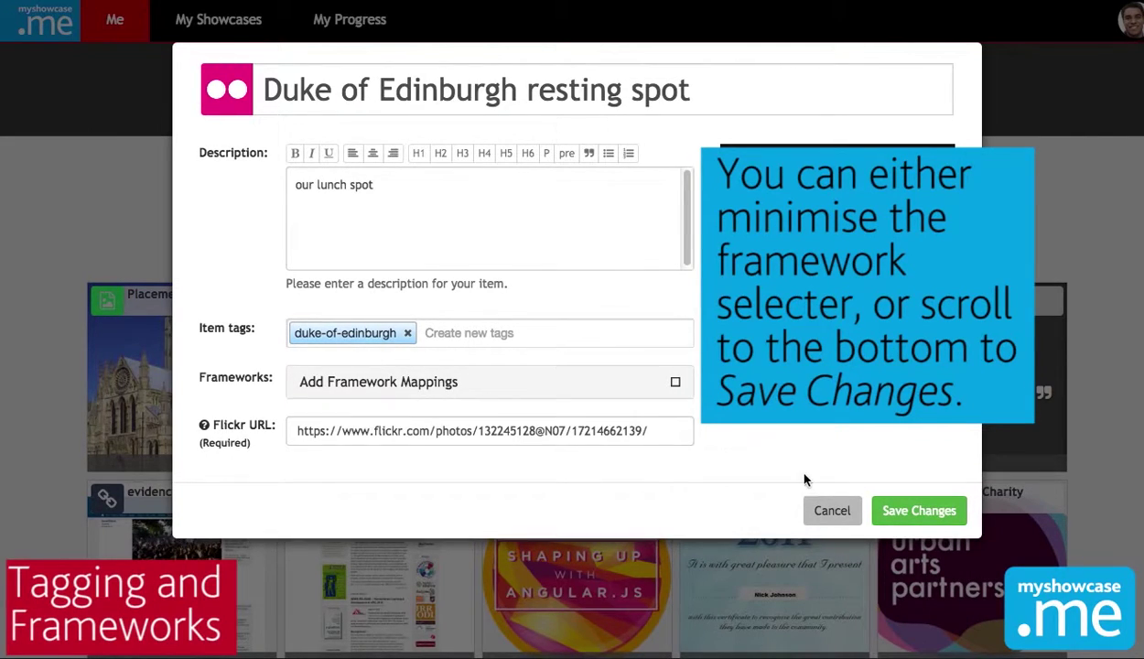
click(910, 515)
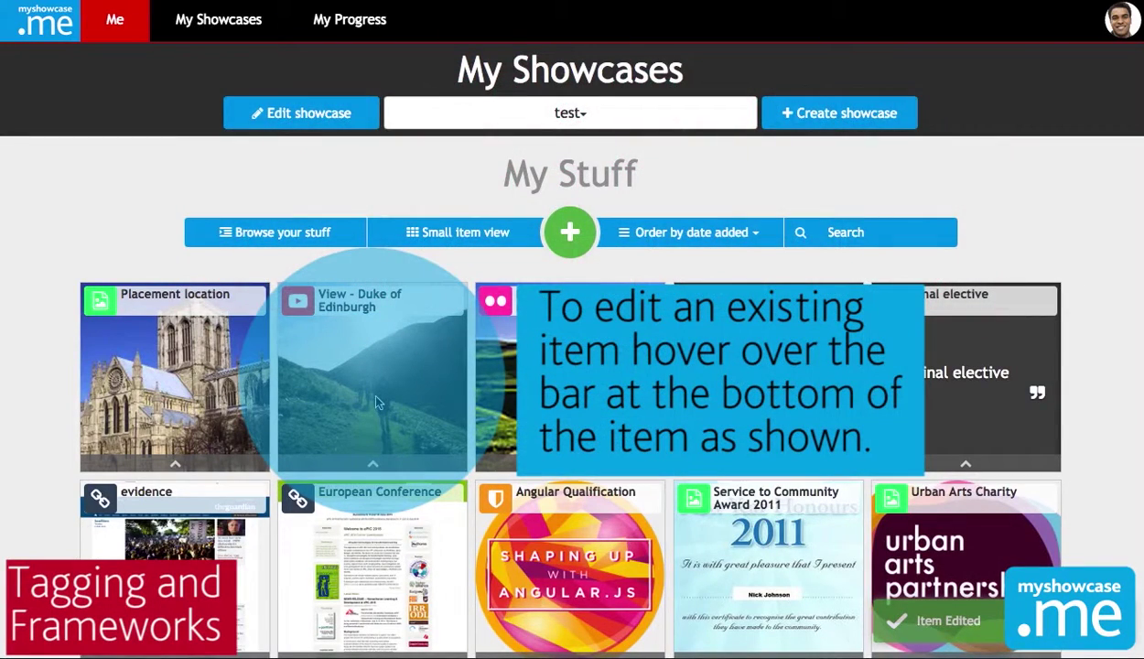
- Find the View - Duke of Edinburgh video item on the My Stuff page
mouse_move(379, 450)
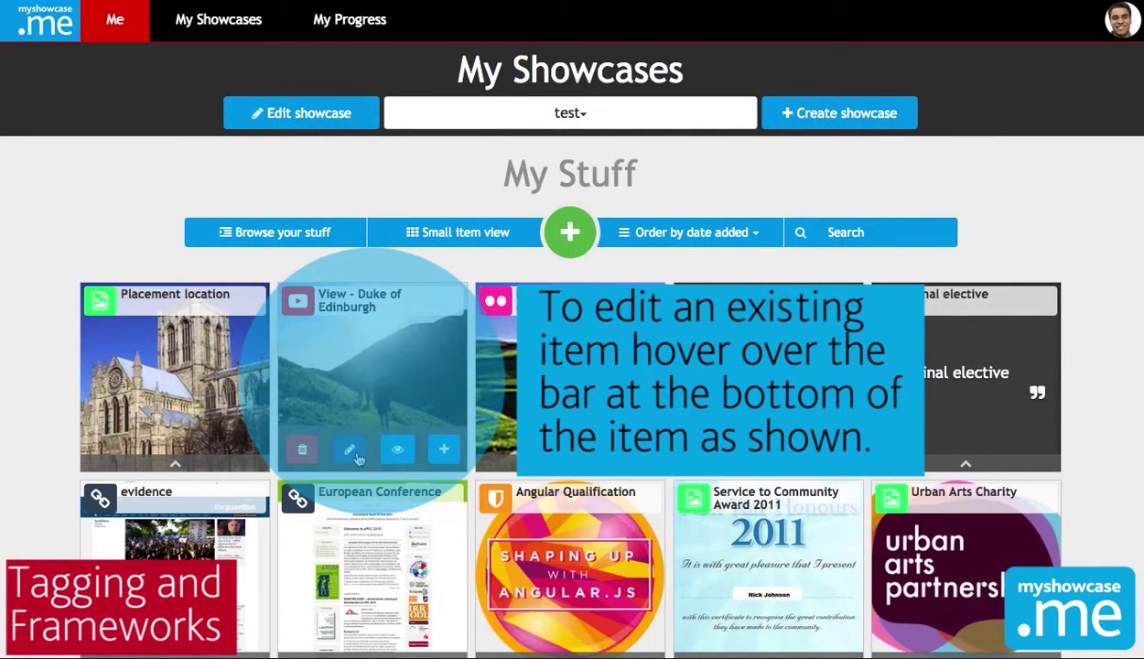
- Edit the View - Duke of Edinburgh video and tag it 'duke-of-edinburgh'
click(354, 452)
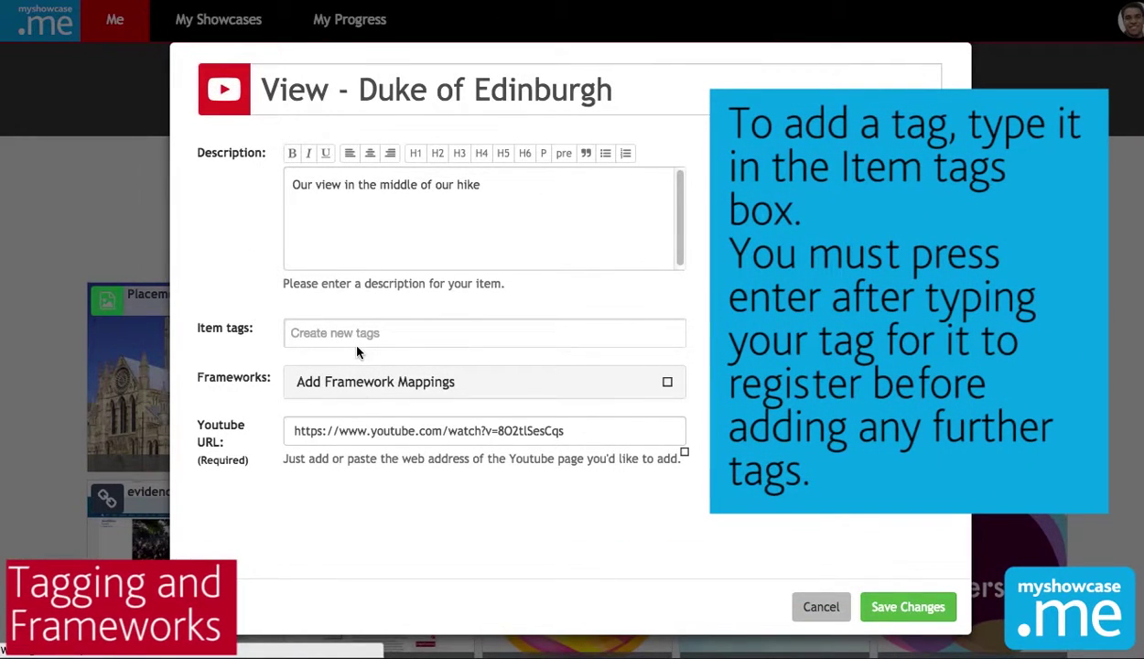
click(356, 334)
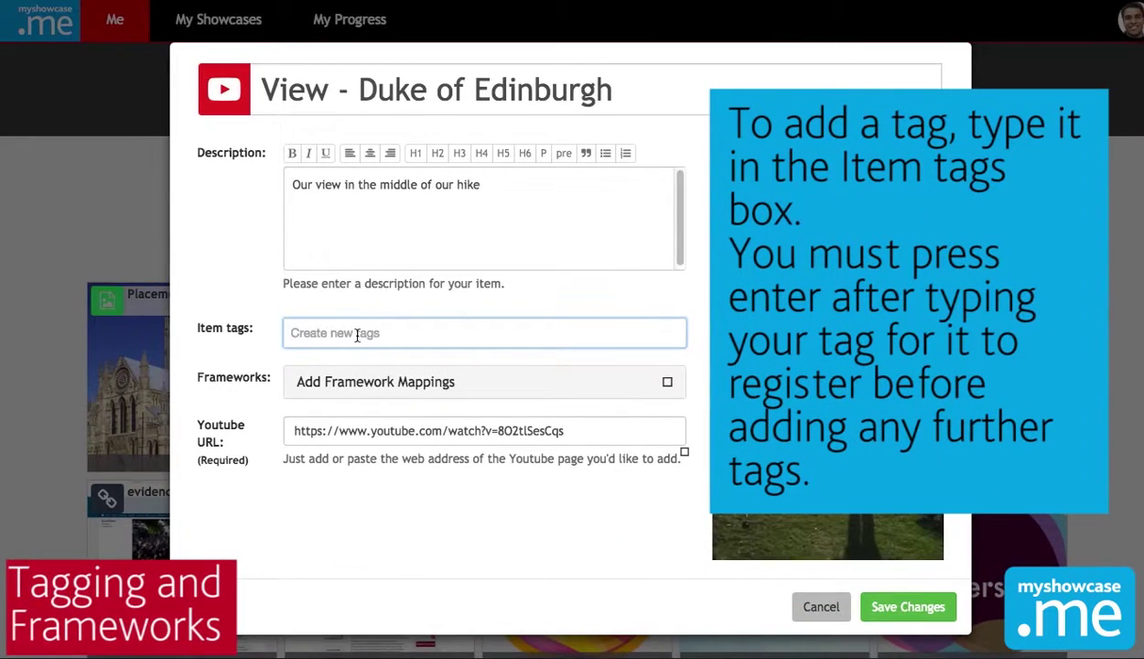
text(duke of )
text(edinburgh)
key(Return)
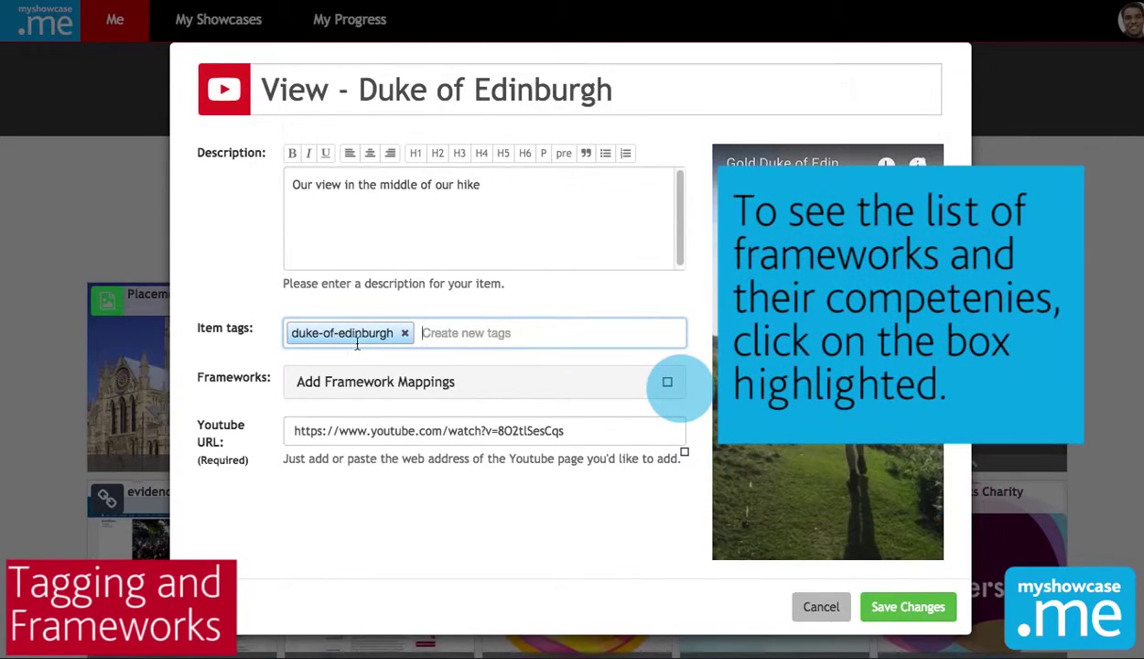
- Map the video to the Academic skills Research competency and save the changes
click(667, 386)
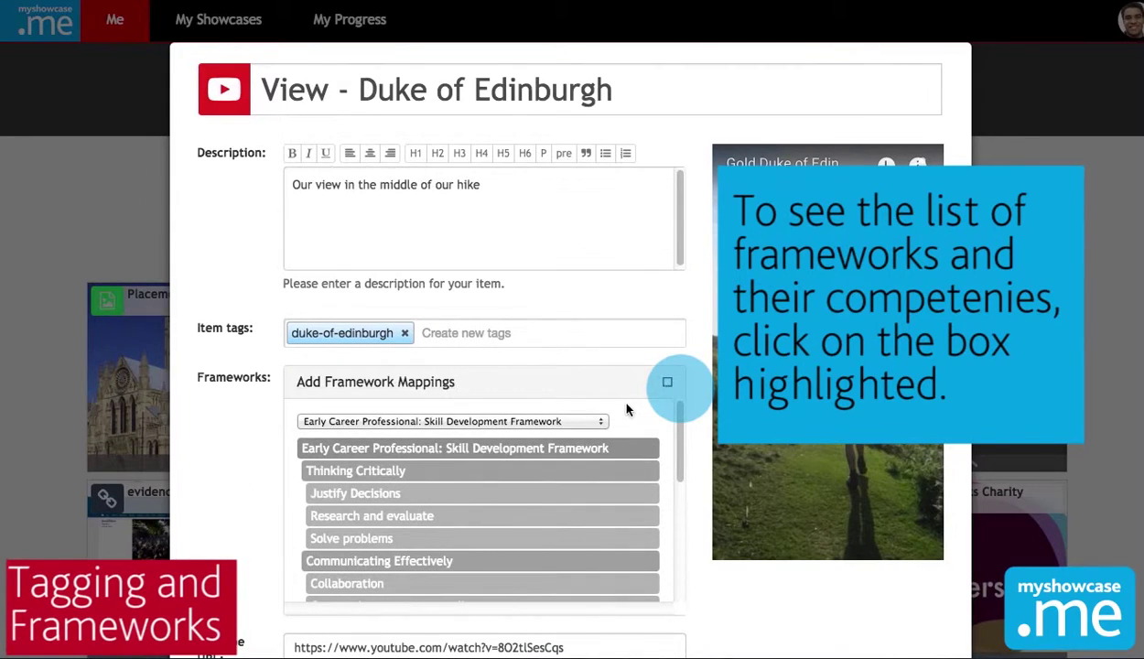
click(540, 420)
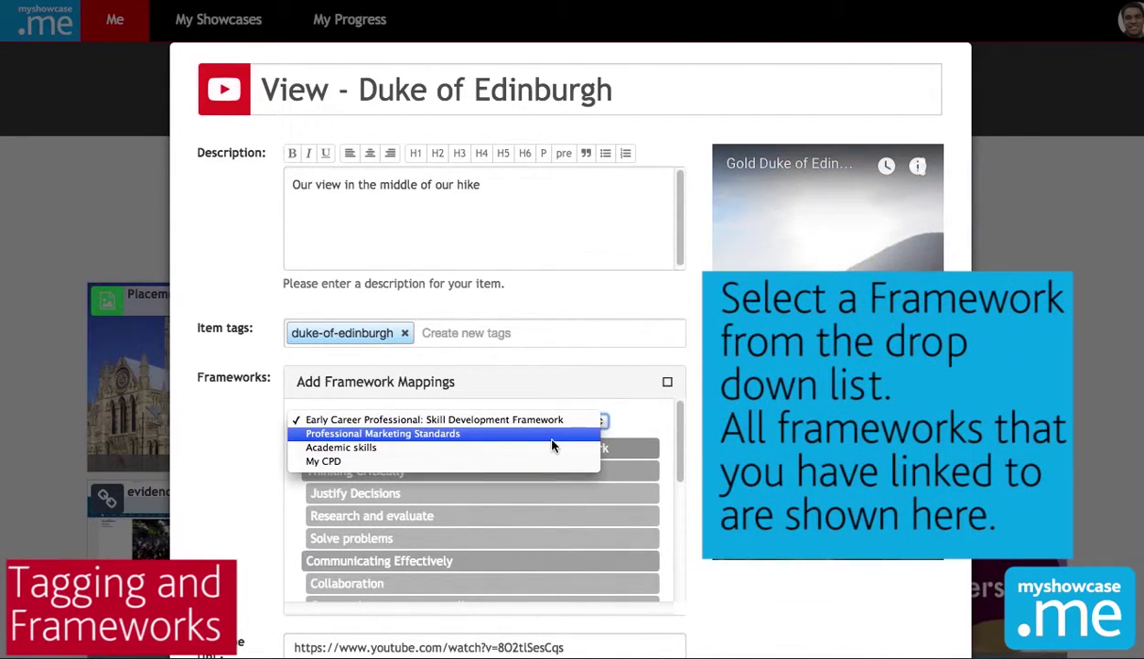
click(522, 447)
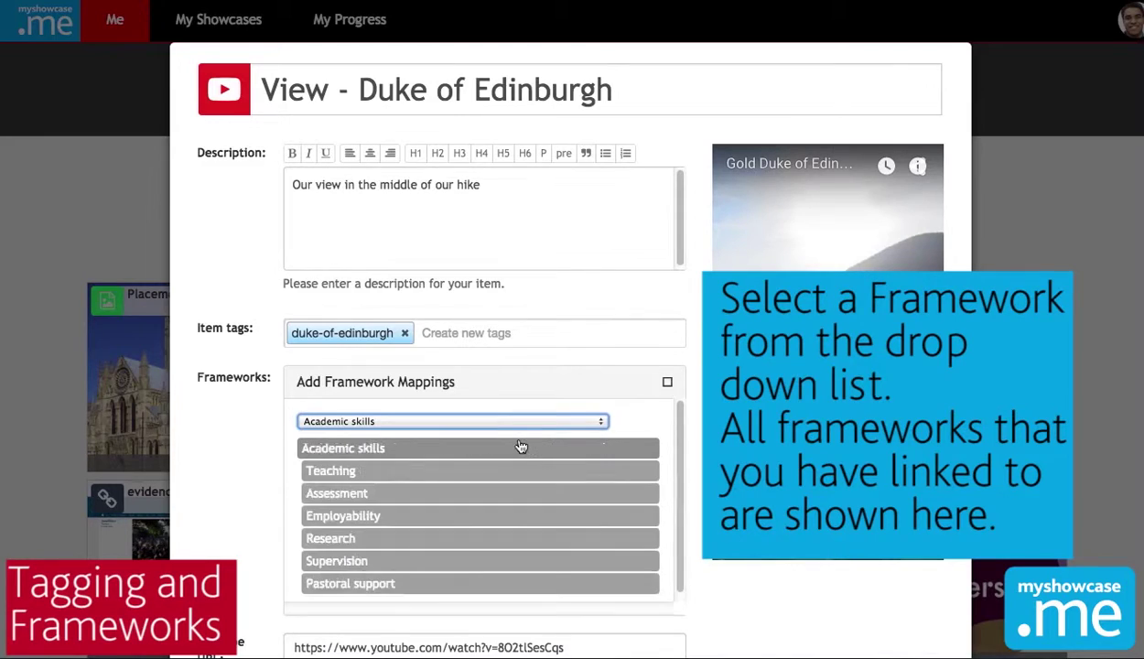
click(460, 541)
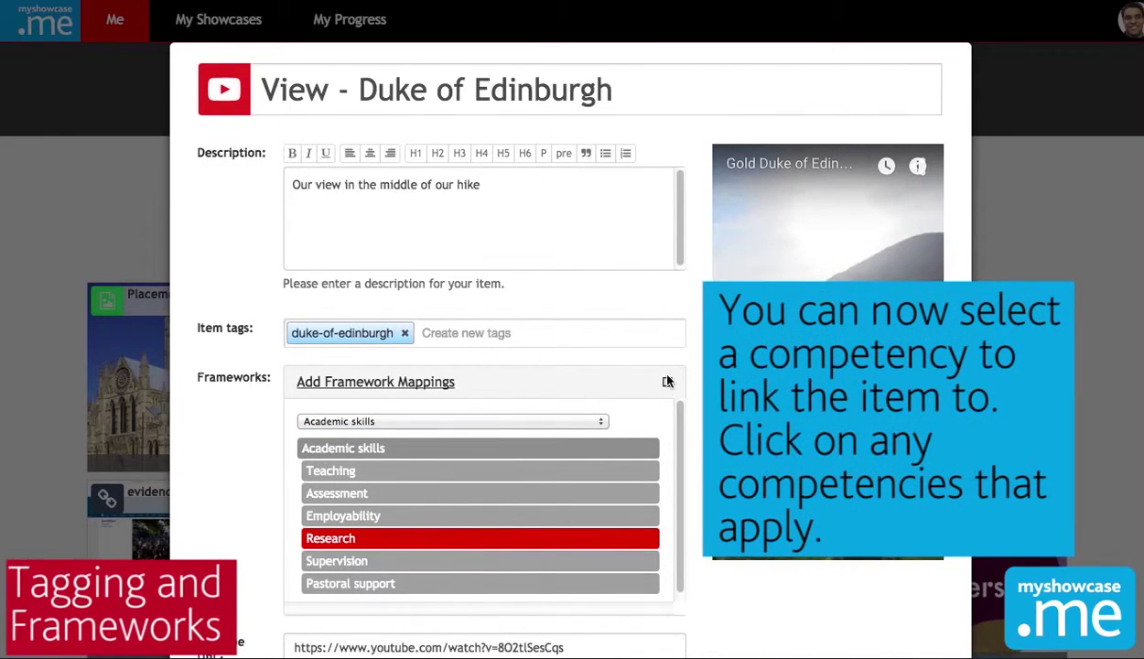
click(667, 381)
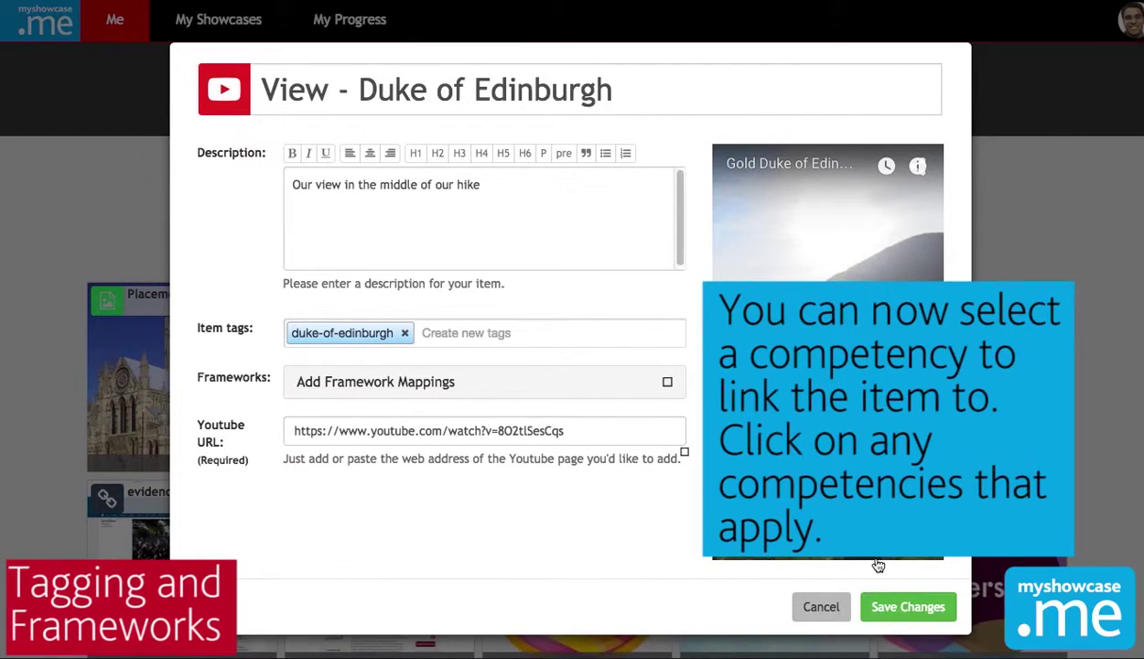
click(903, 608)
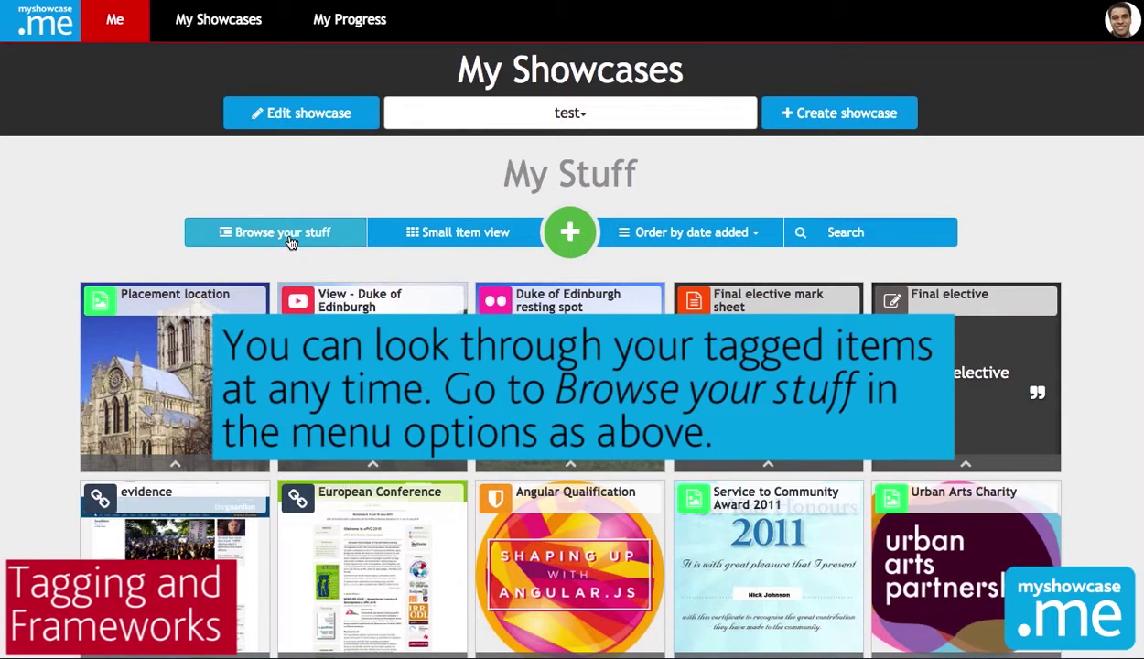
click(289, 239)
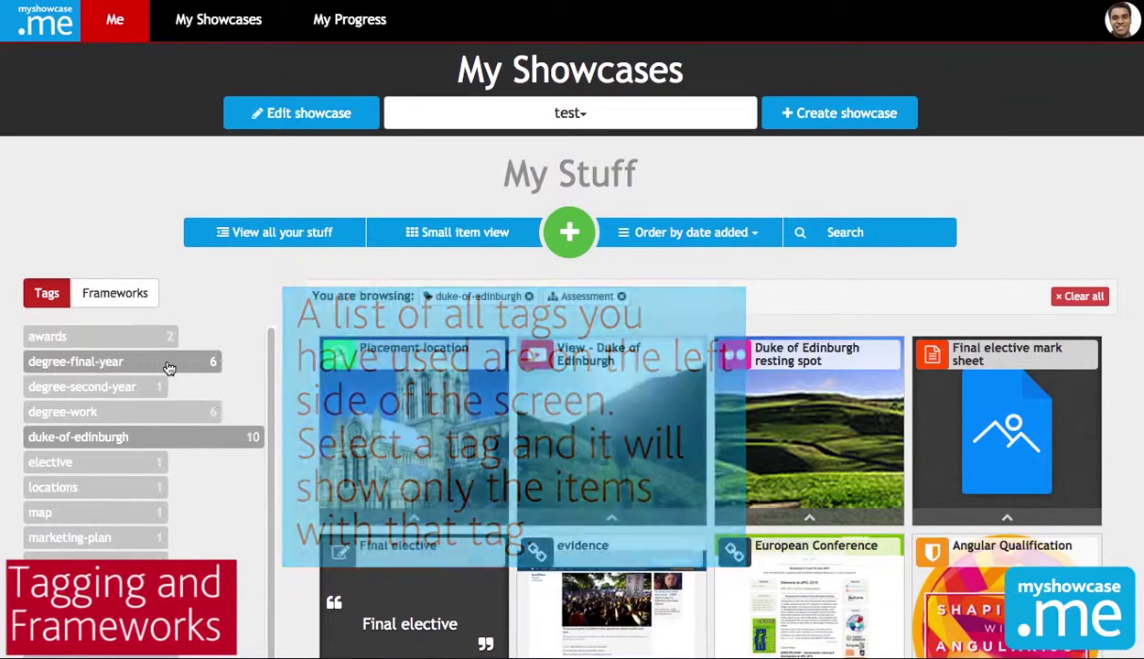
click(169, 367)
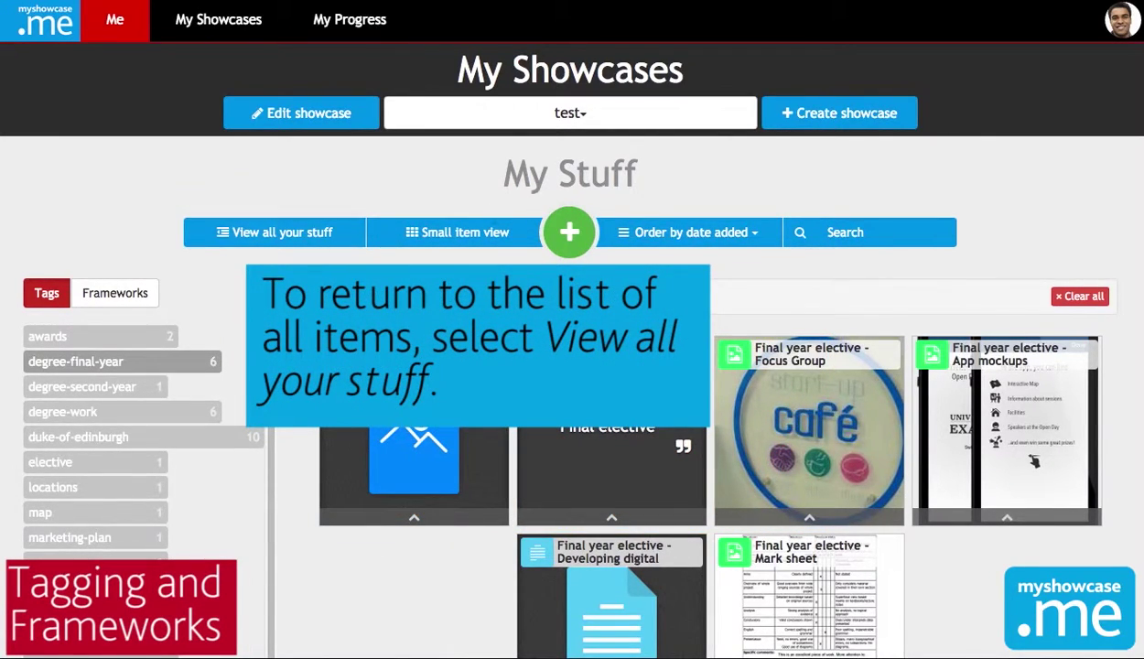
click(274, 234)
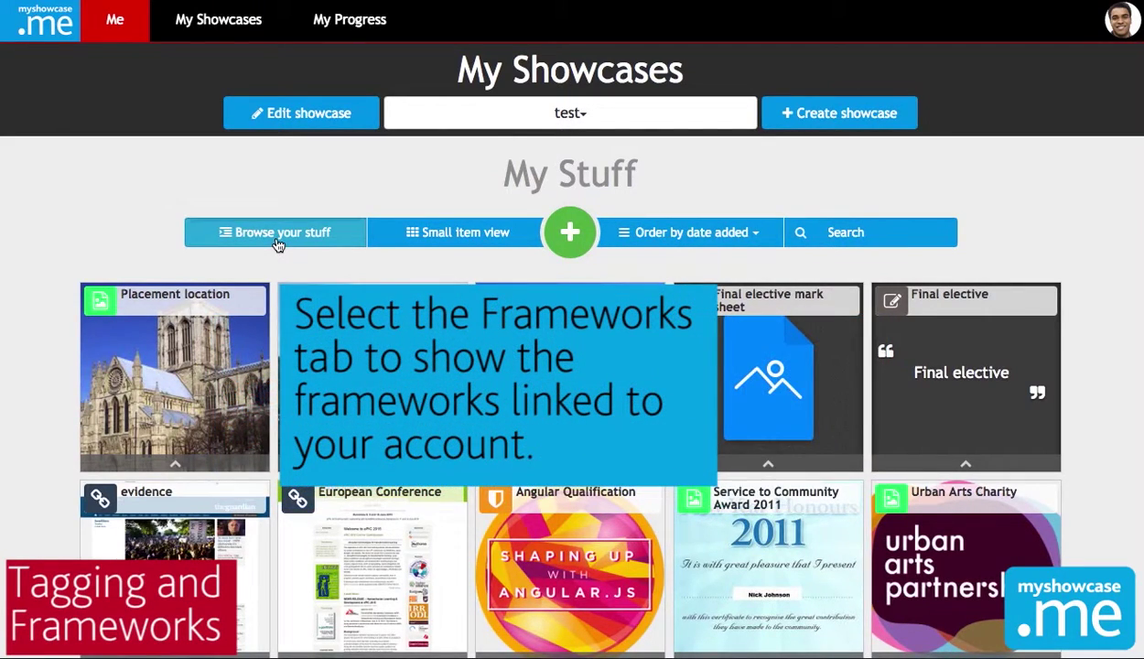
- Browse My Stuff by the Academic skills framework, filtered to Assessment items
click(276, 240)
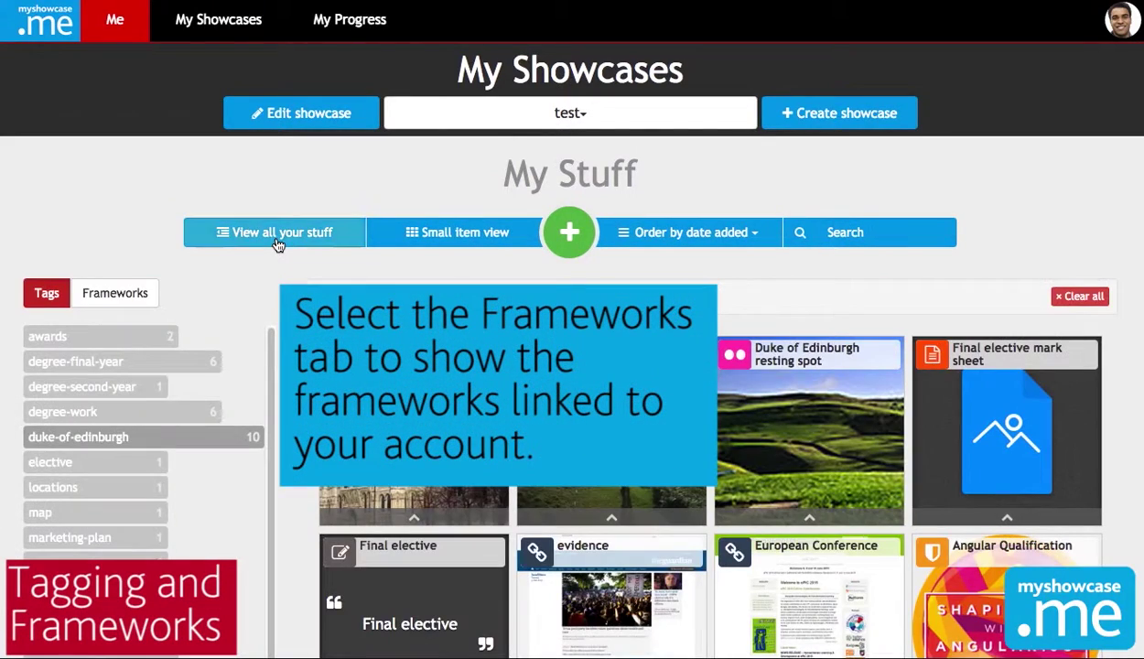
click(140, 301)
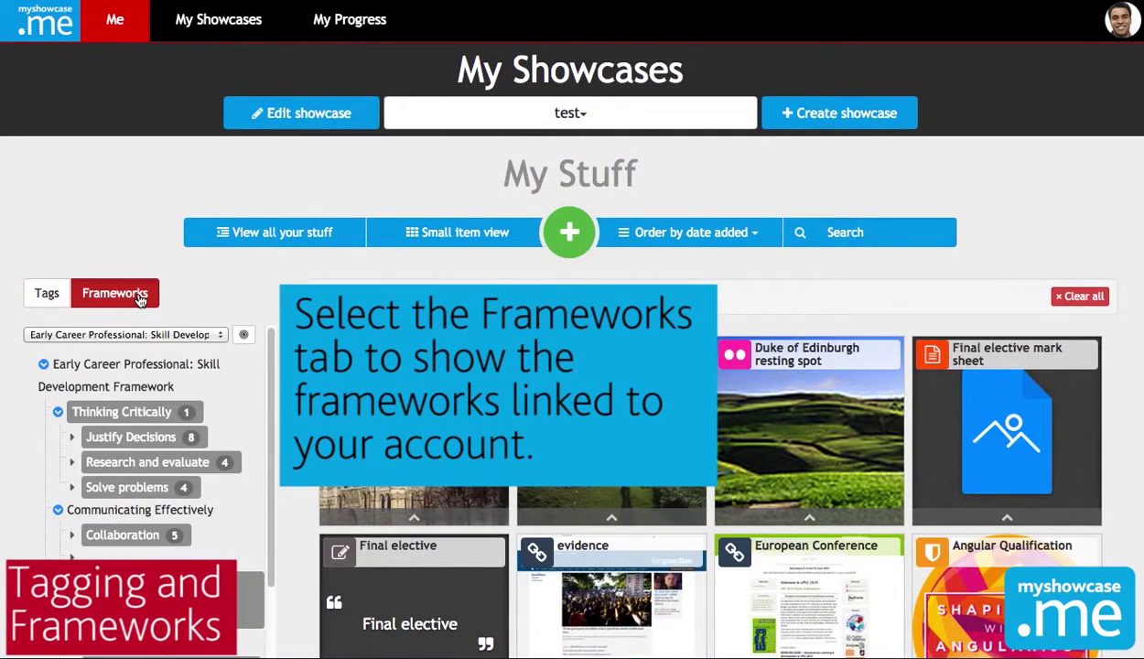
click(210, 334)
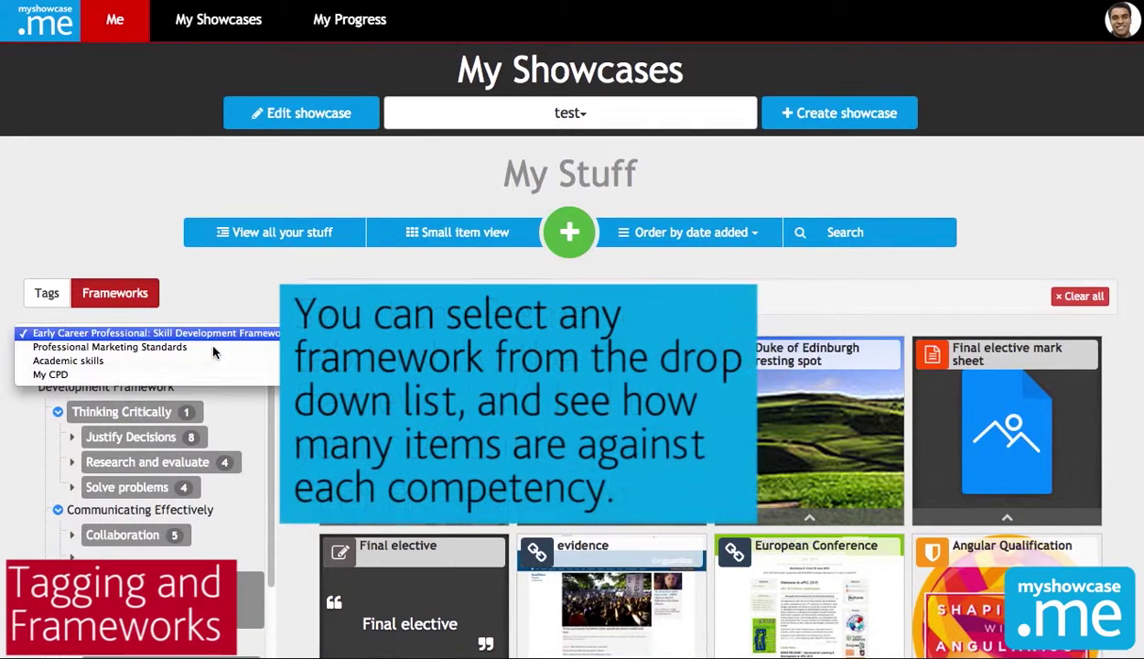
click(210, 361)
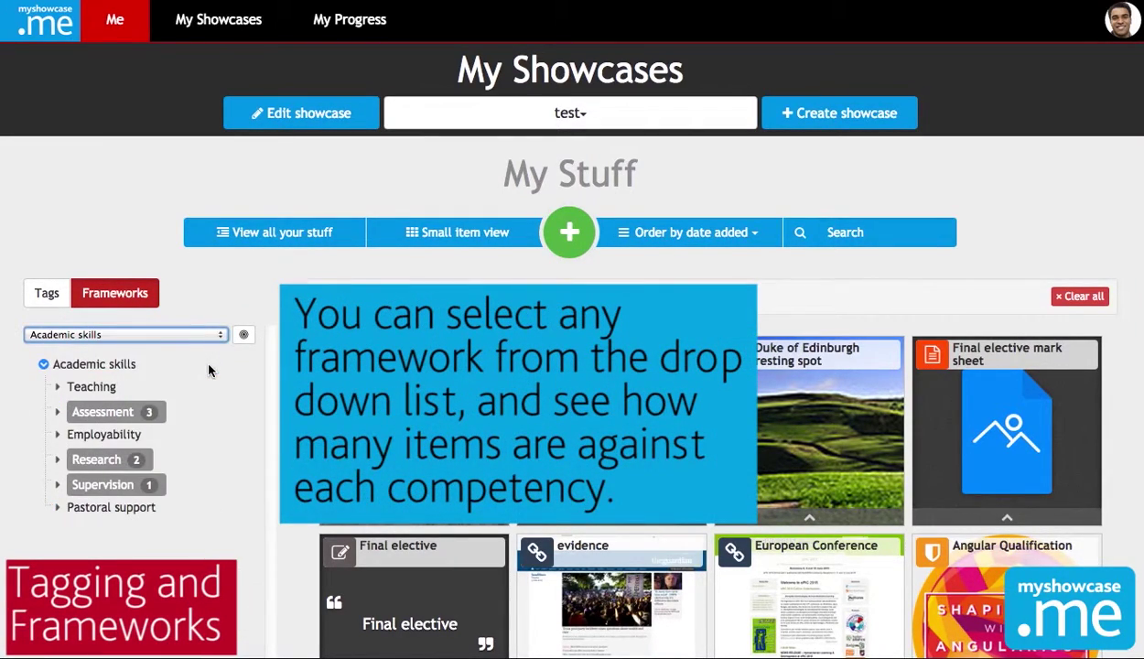
click(120, 413)
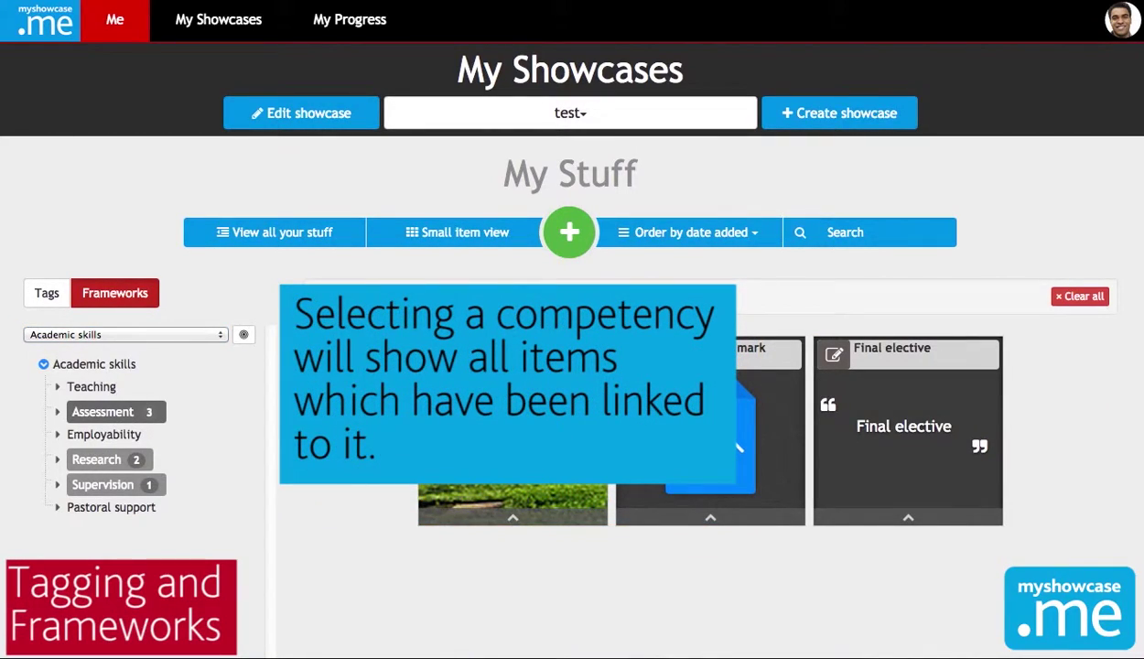